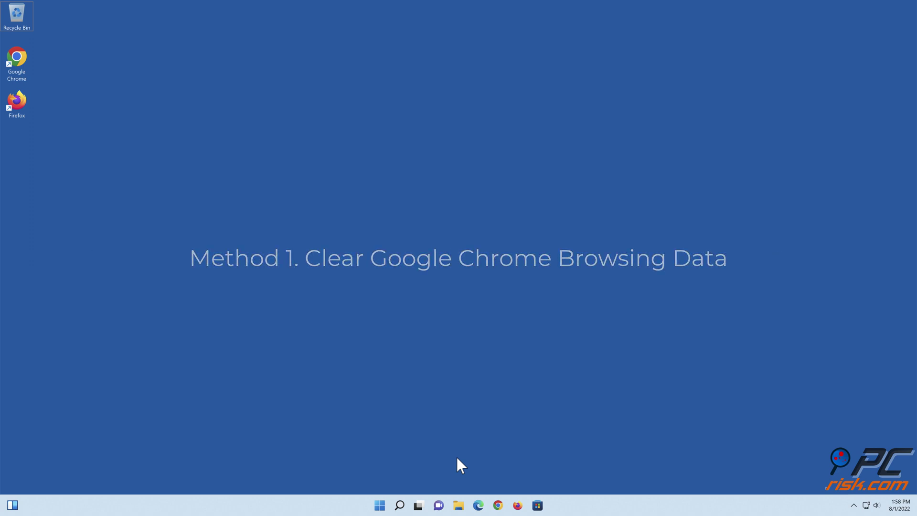
Open Chrome and expand the More tools submenu from the three-dot menu.
click(500, 504)
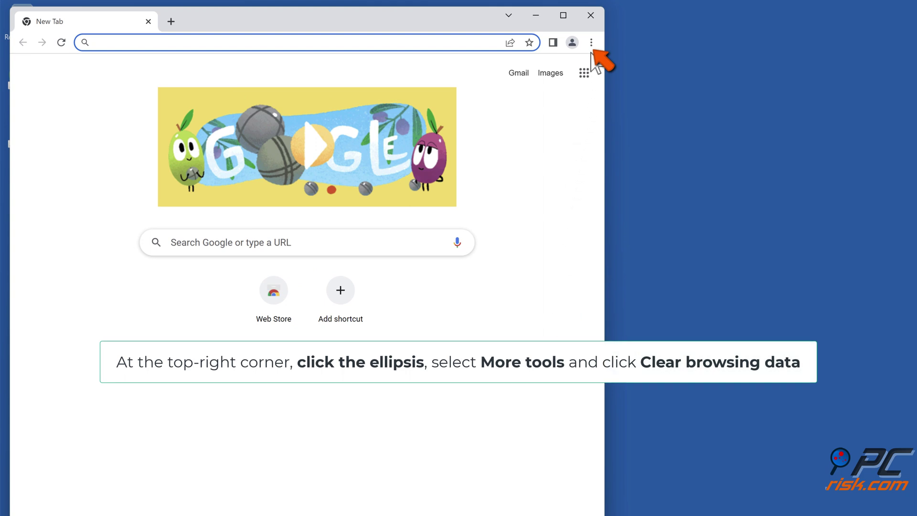
click(591, 43)
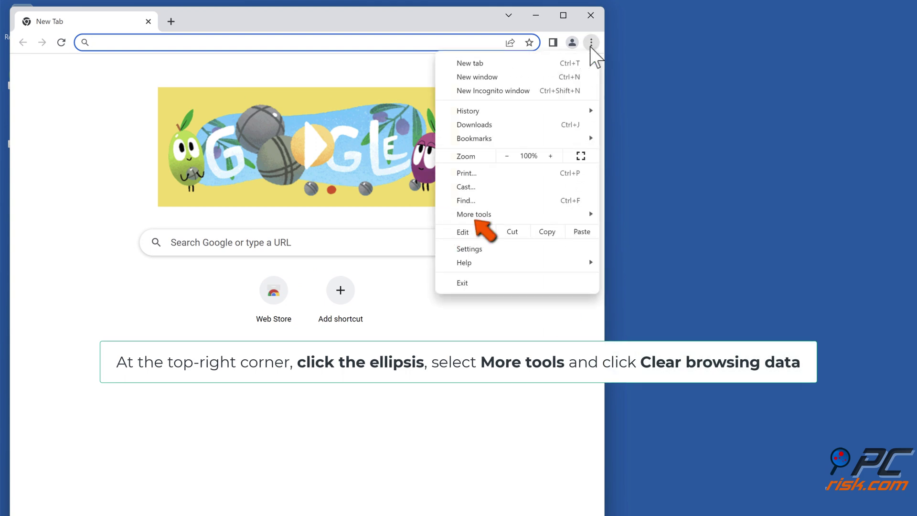
click(501, 215)
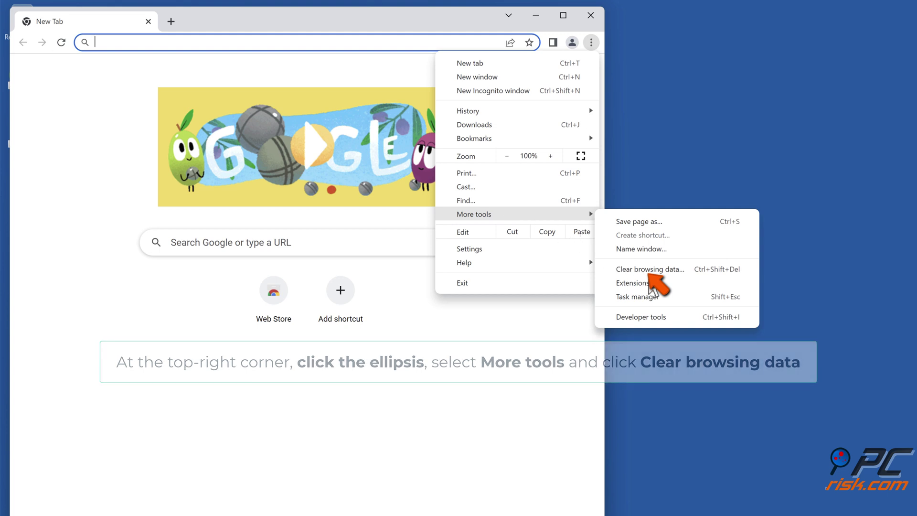
Clear browsing data on the Advanced tab for All time, then close Chrome.
click(643, 268)
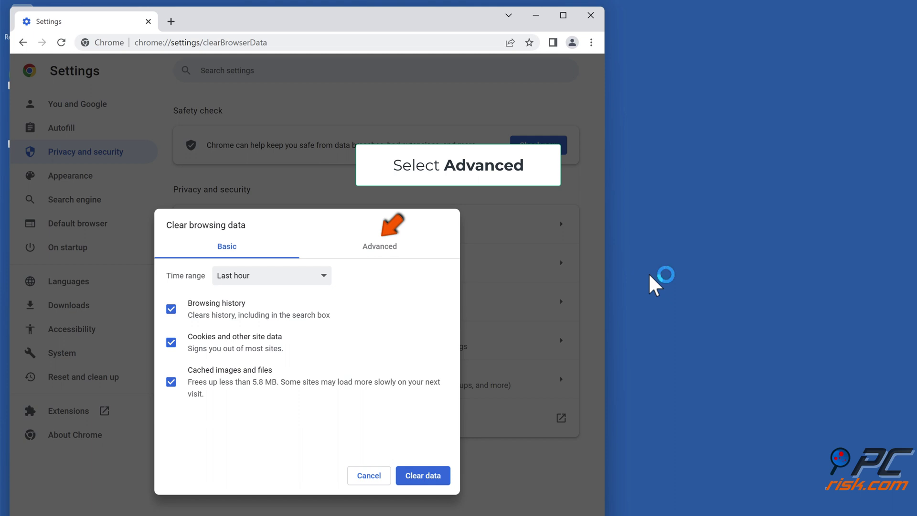
click(375, 256)
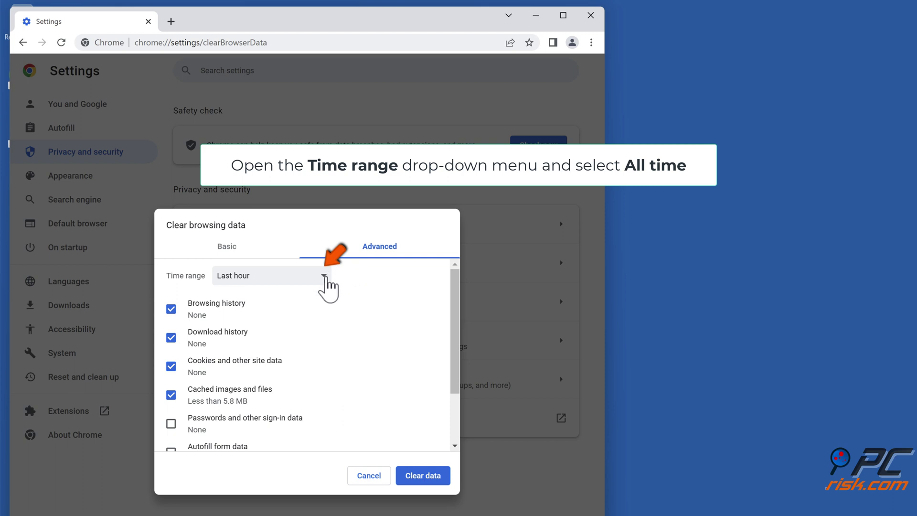
click(325, 280)
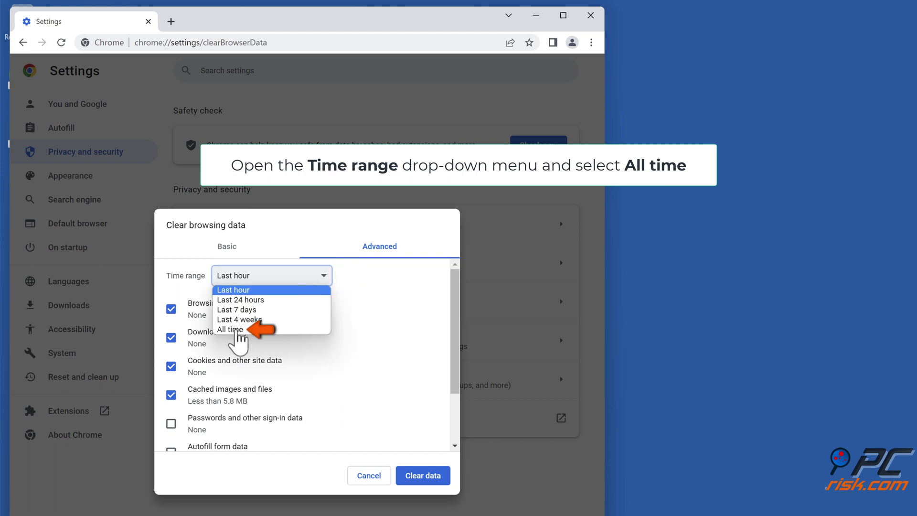
click(236, 329)
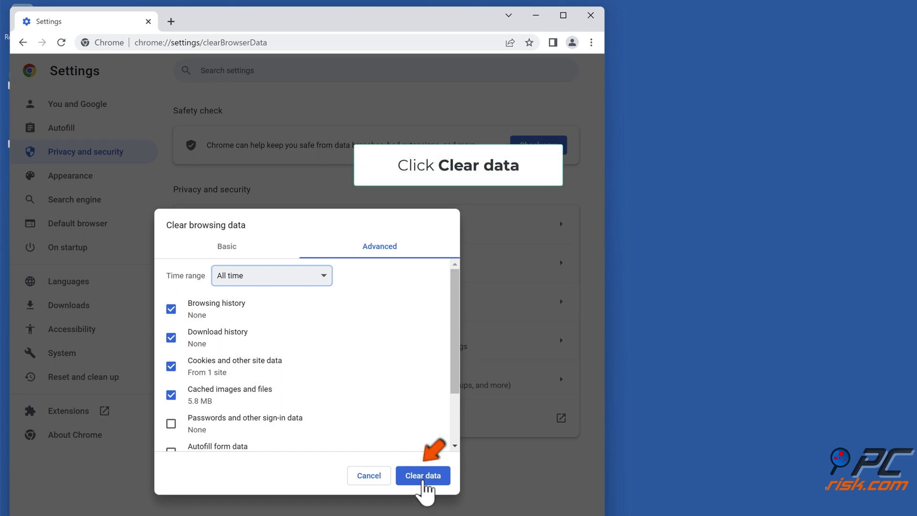
click(423, 479)
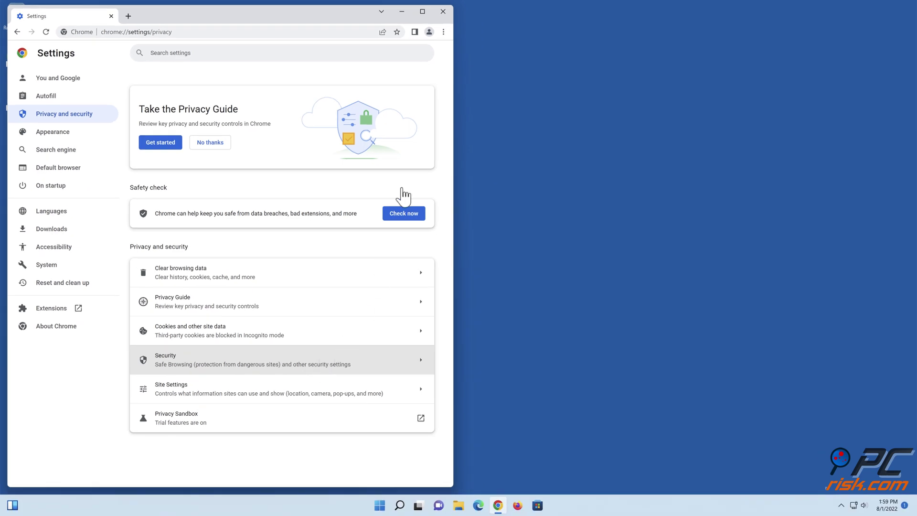
click(443, 11)
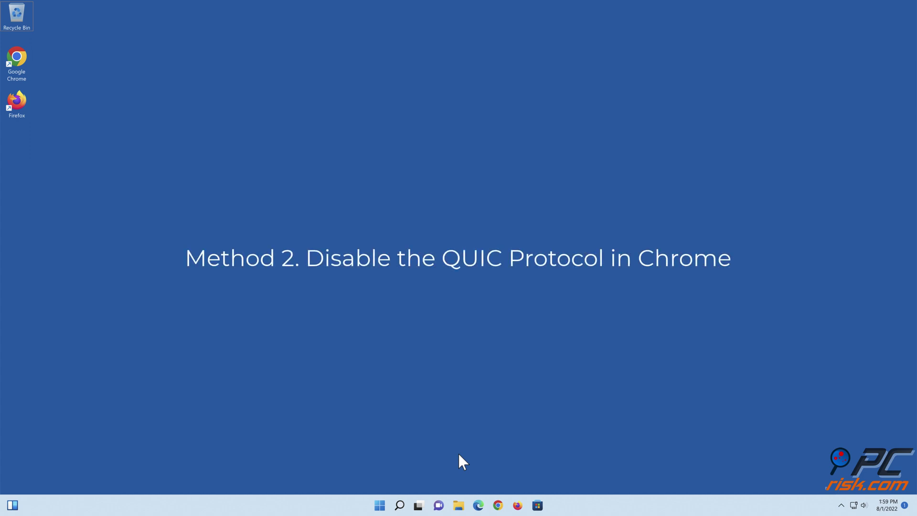
Relaunch Chrome and go to chrome://flags/#enable-quic.
click(498, 505)
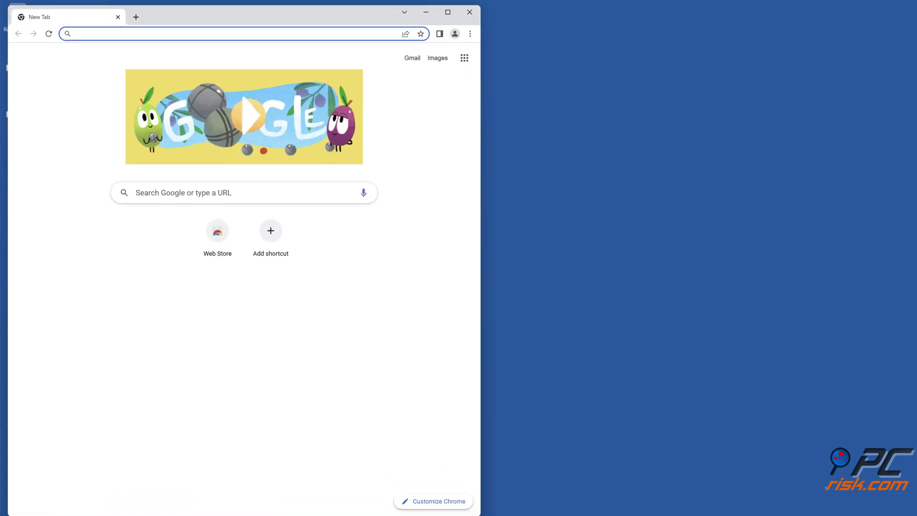
text(chro)
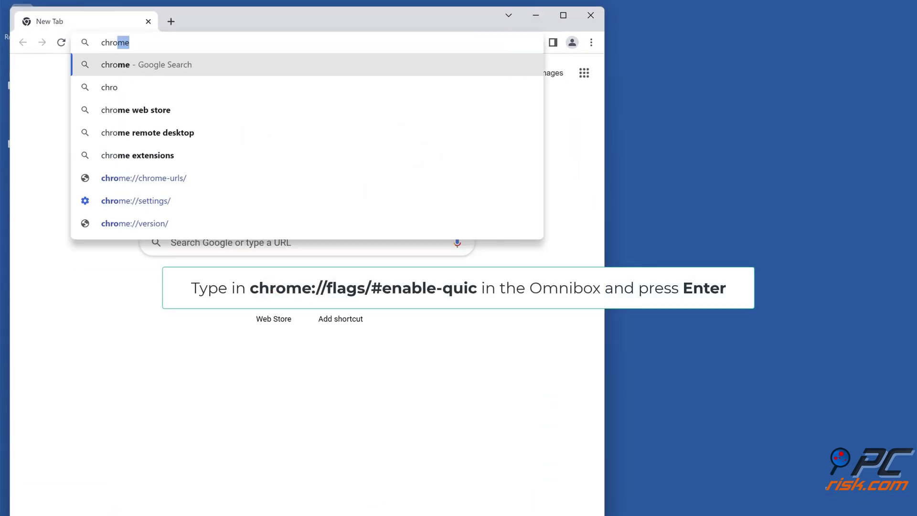
text(me://flags)
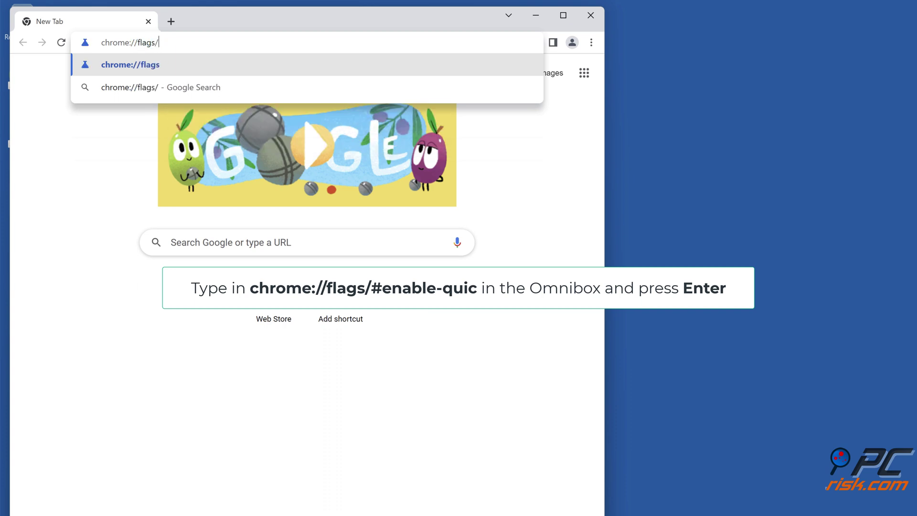
text(/#enable-quic)
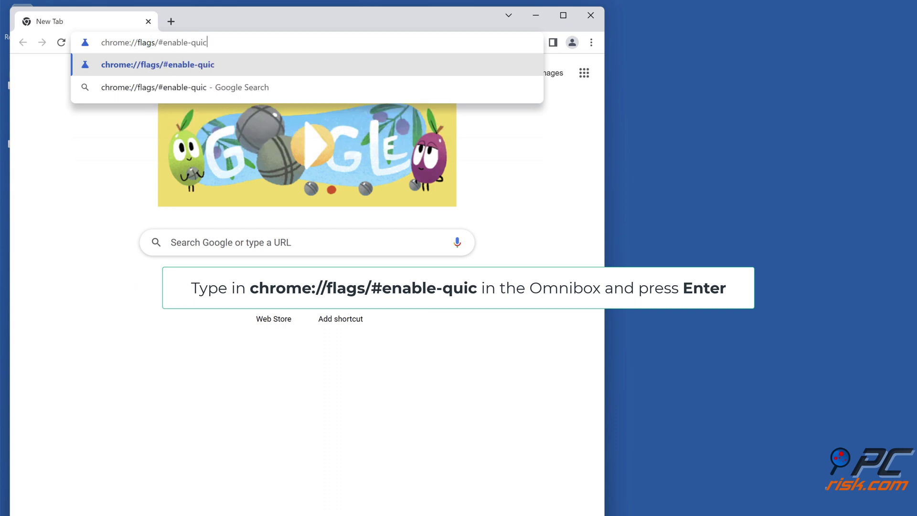
key(Return)
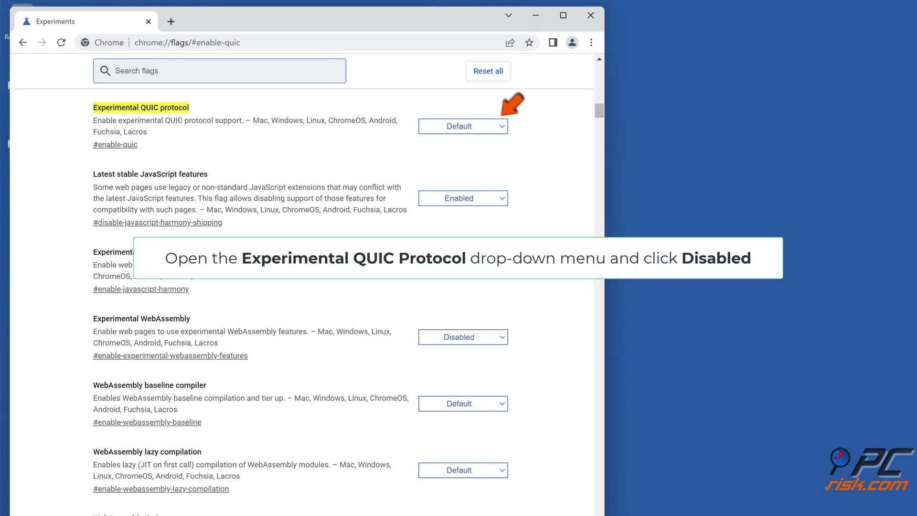
Set Experimental QUIC protocol to Disabled, relaunch Chrome, then close the window.
click(499, 128)
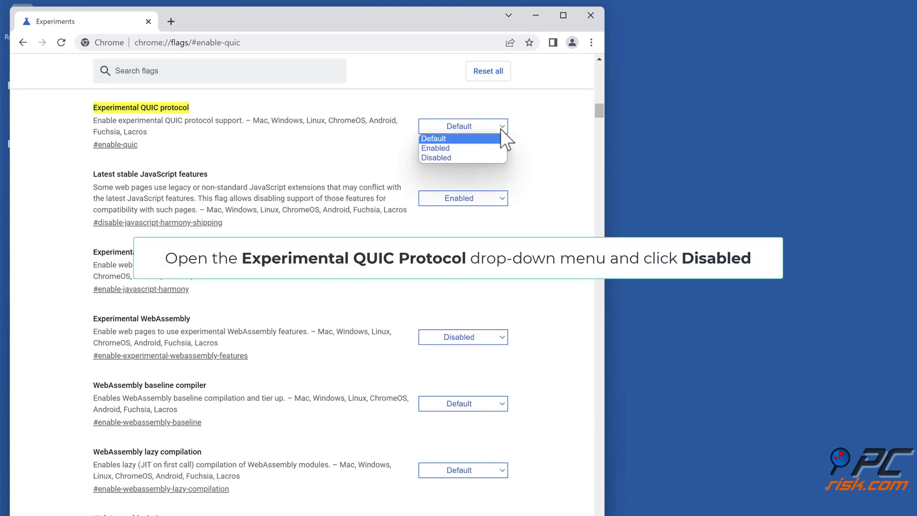
click(438, 158)
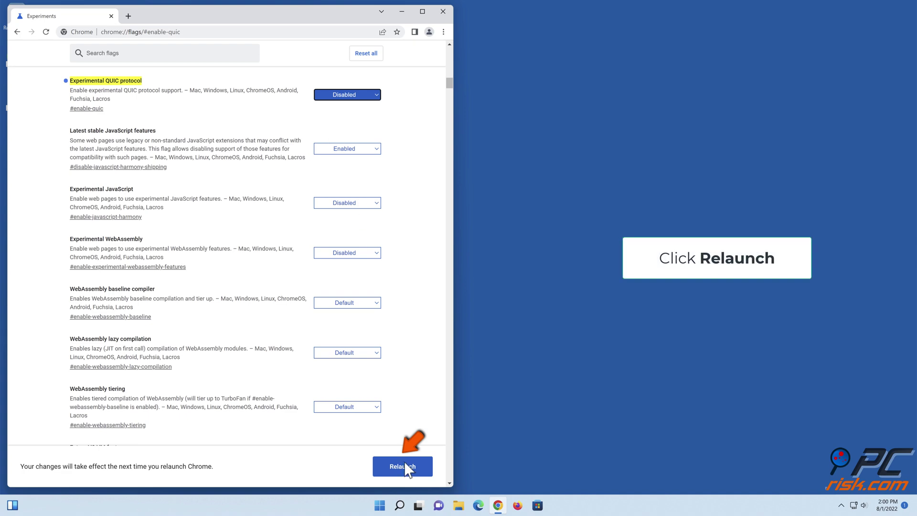
click(404, 464)
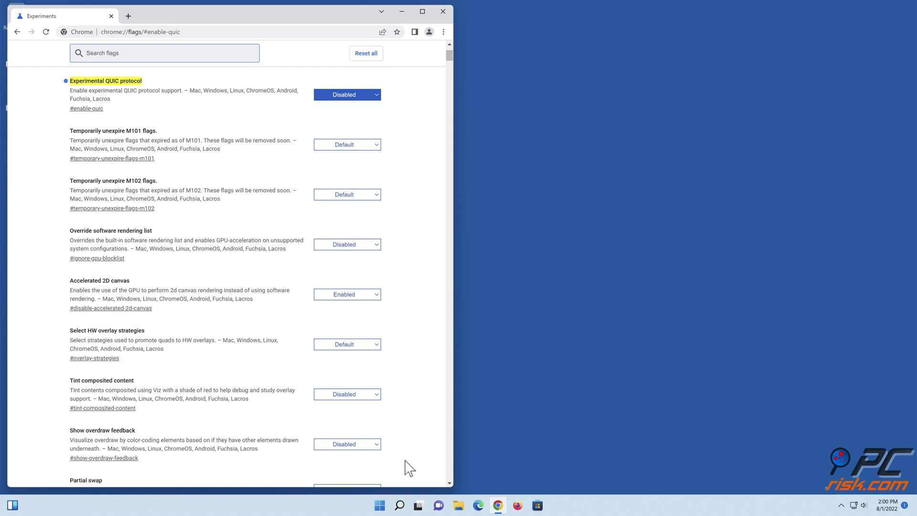
click(442, 11)
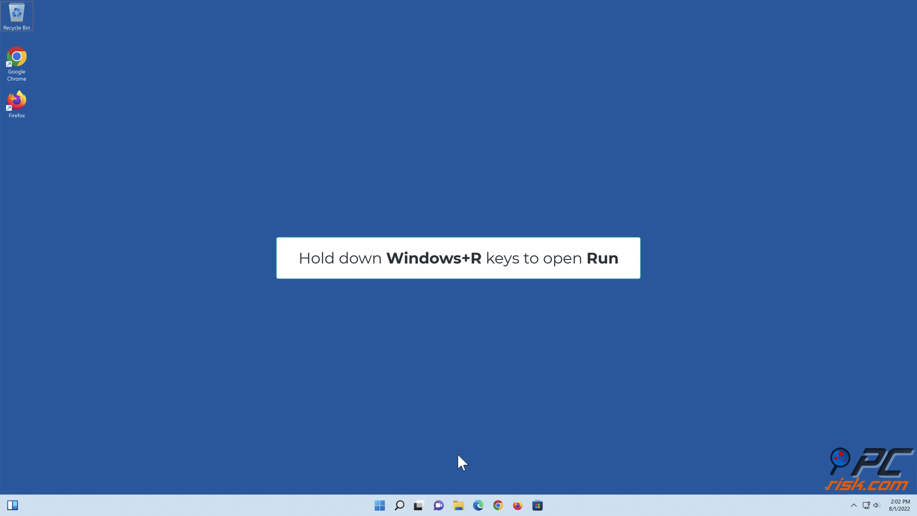
Launch cmd as administrator from the Run dialog using Ctrl+Shift+Enter.
key(super+r)
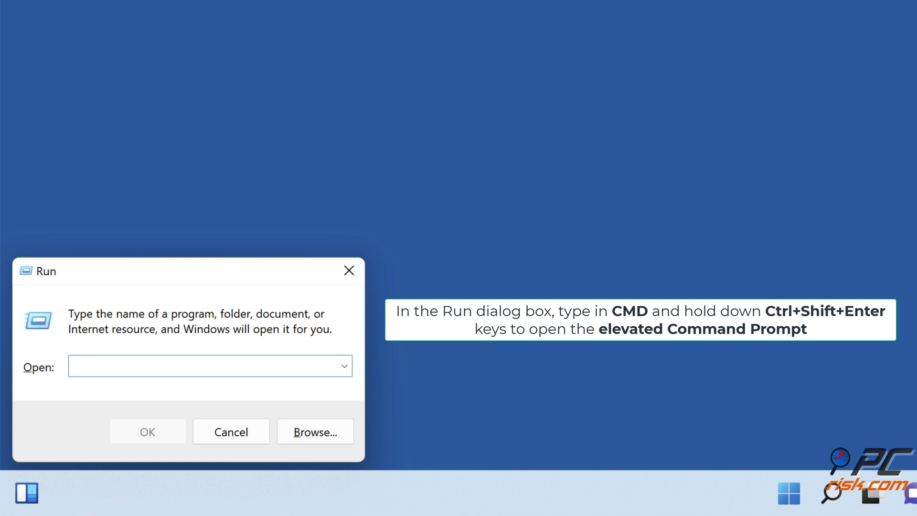
text(cmd)
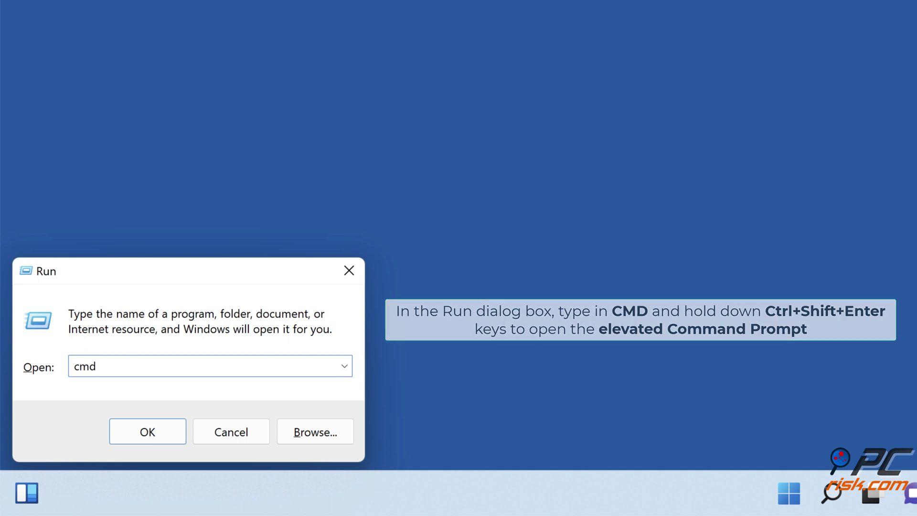
key(ctrl+shift+Return)
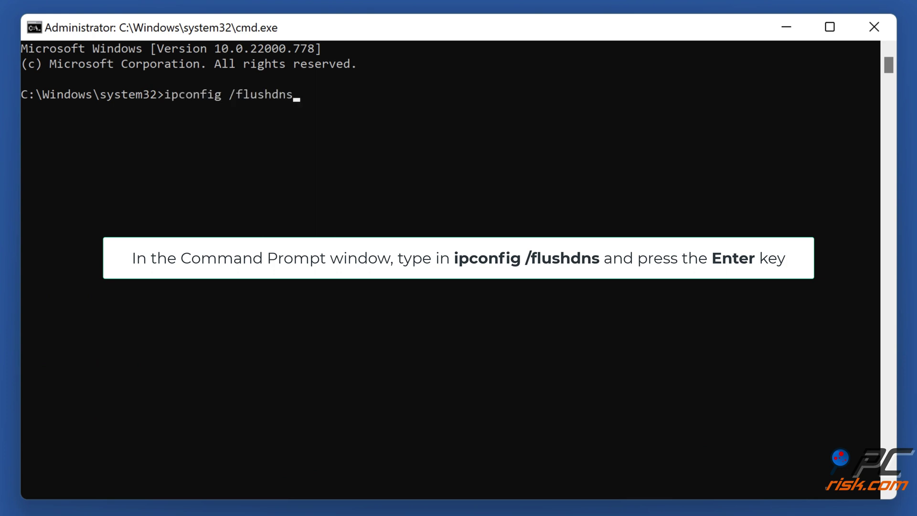
Run ipconfig /flushdns, then close the Command Prompt window.
text(ipconfig /flushdns)
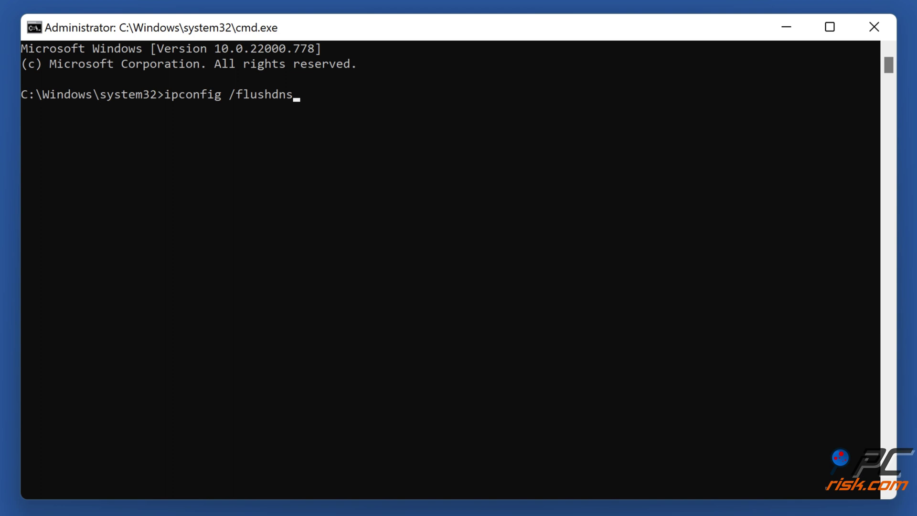
key(Return)
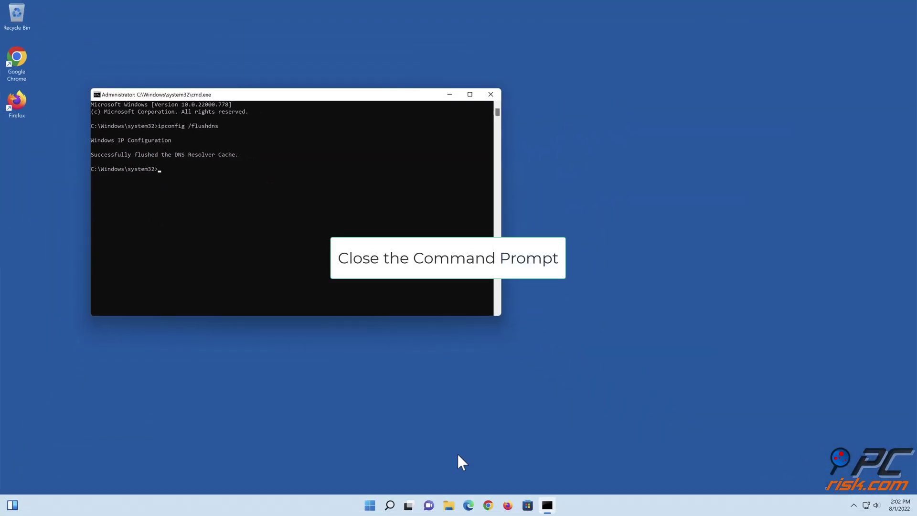
click(491, 94)
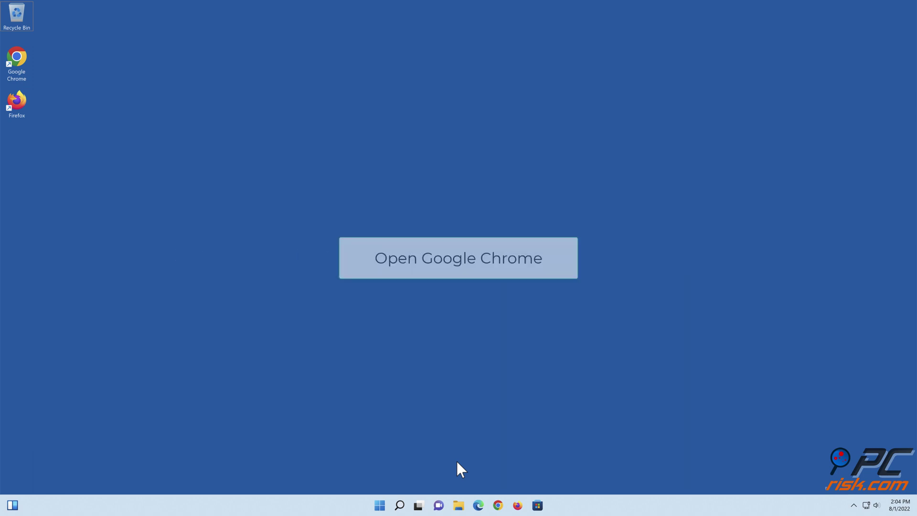
Open Extensions through More tools, switch off AdBlock, and close Chrome.
click(499, 505)
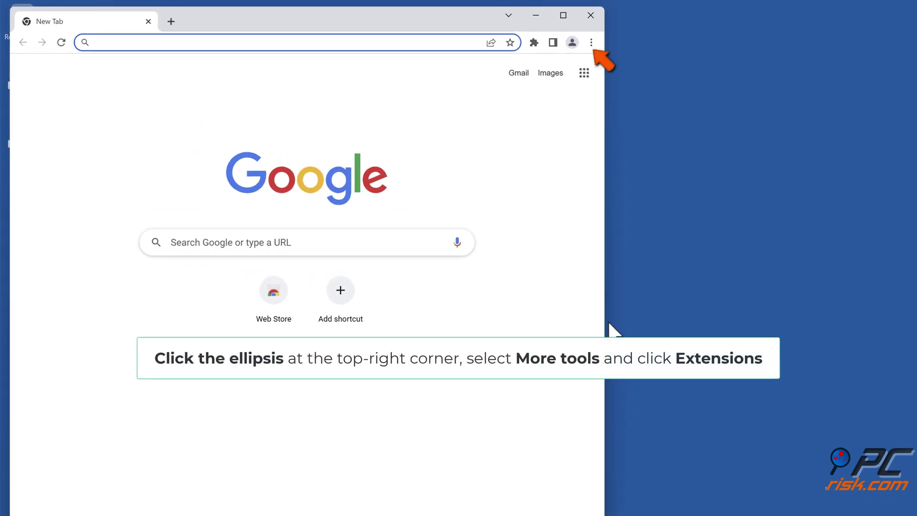
click(592, 43)
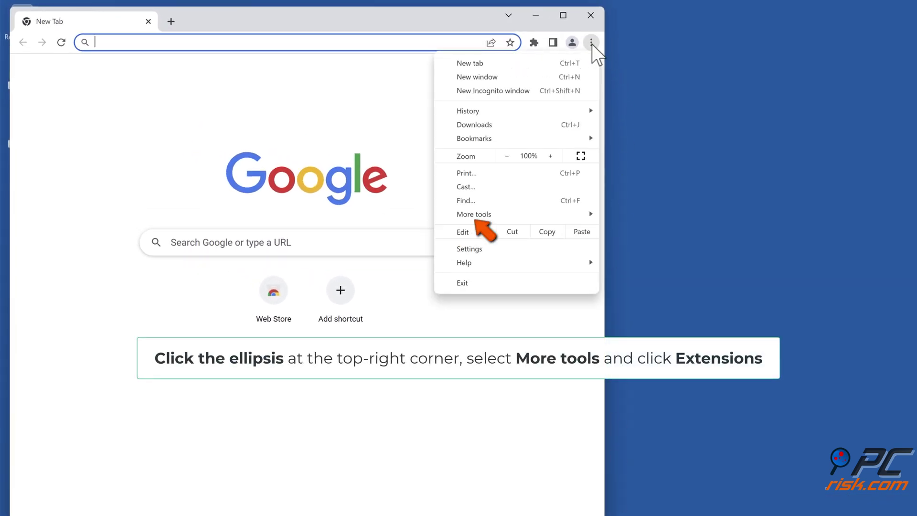
click(499, 215)
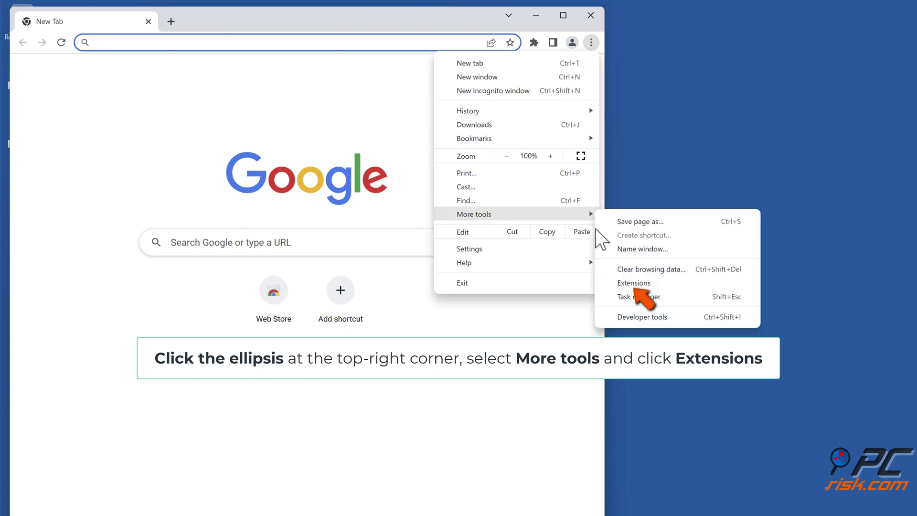
click(631, 284)
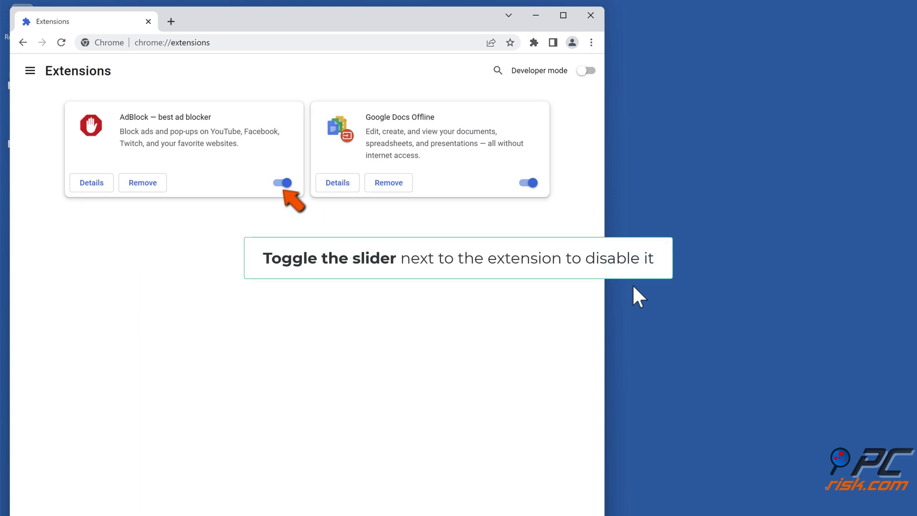
click(285, 183)
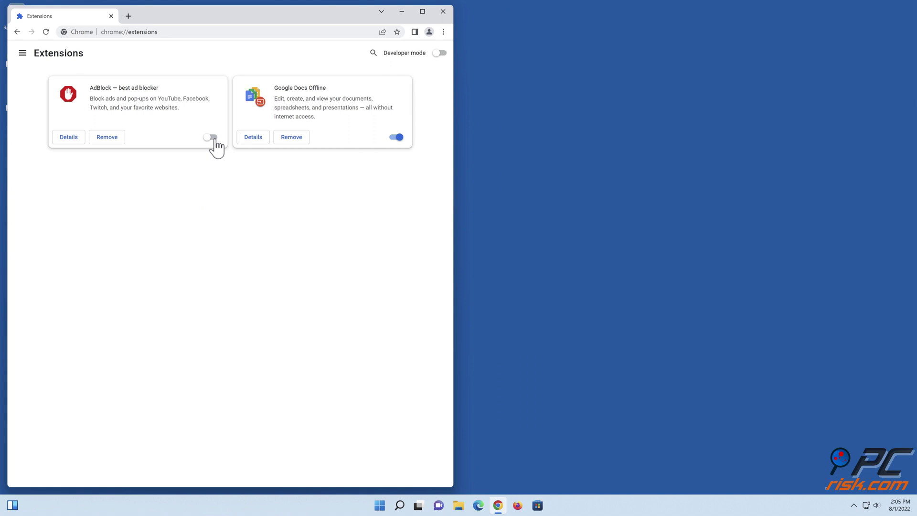
click(443, 11)
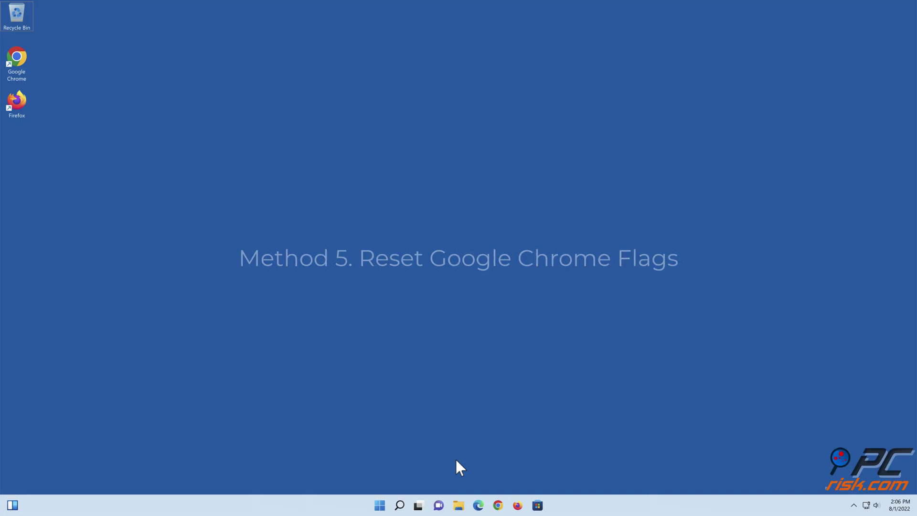
On chrome://flags/, Reset all flags to default, relaunch, then close Chrome.
click(499, 506)
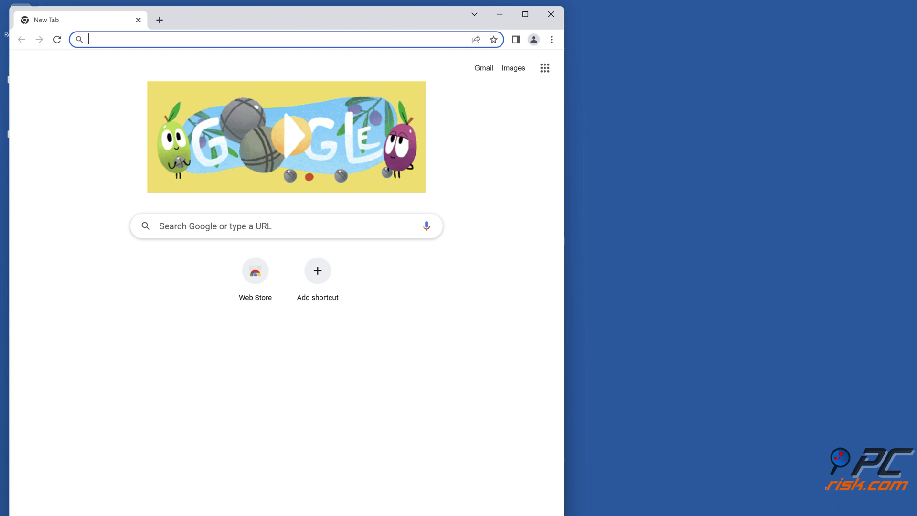
text(chrome)
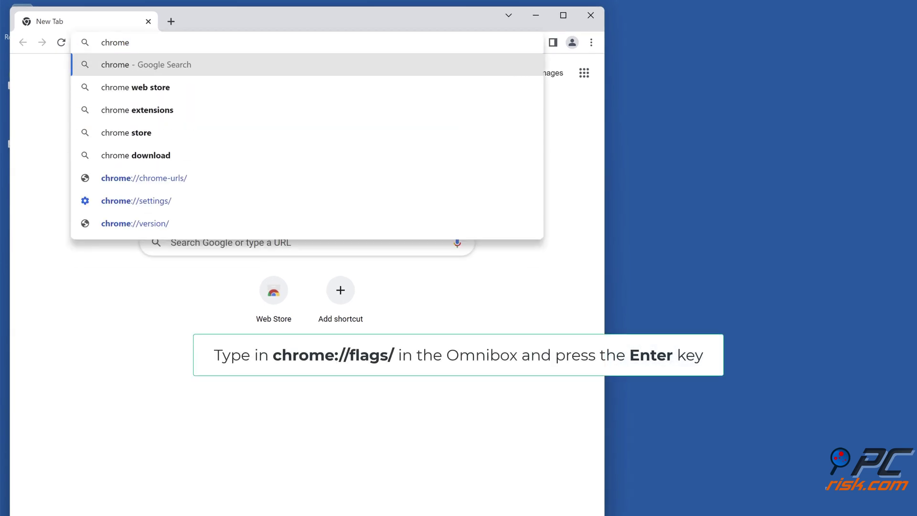
text(://flags/)
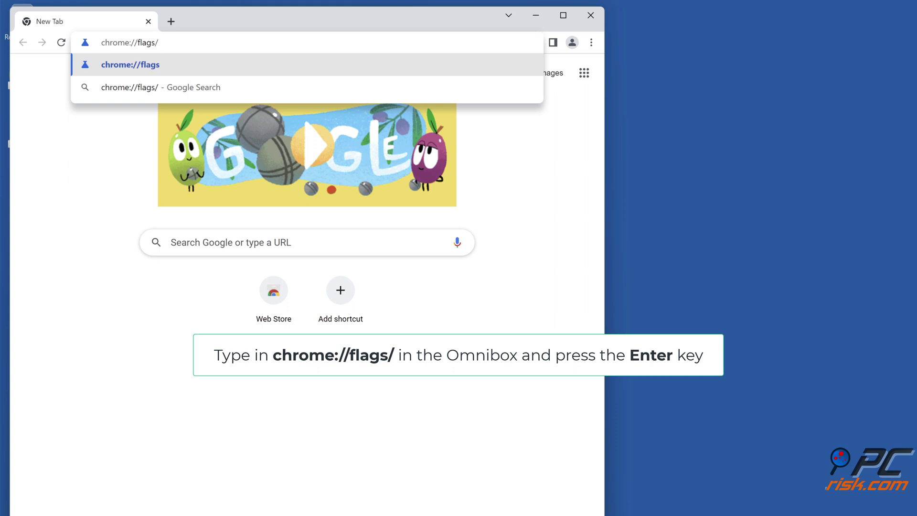
key(Return)
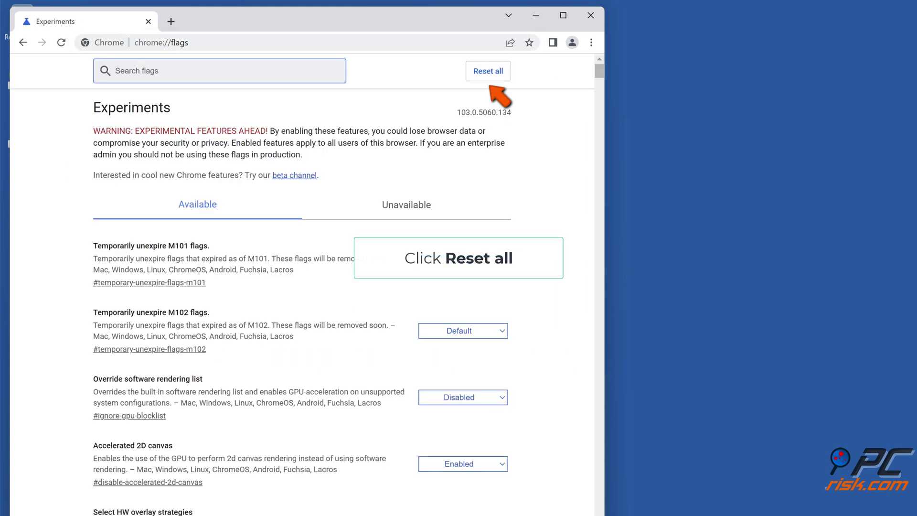
click(473, 72)
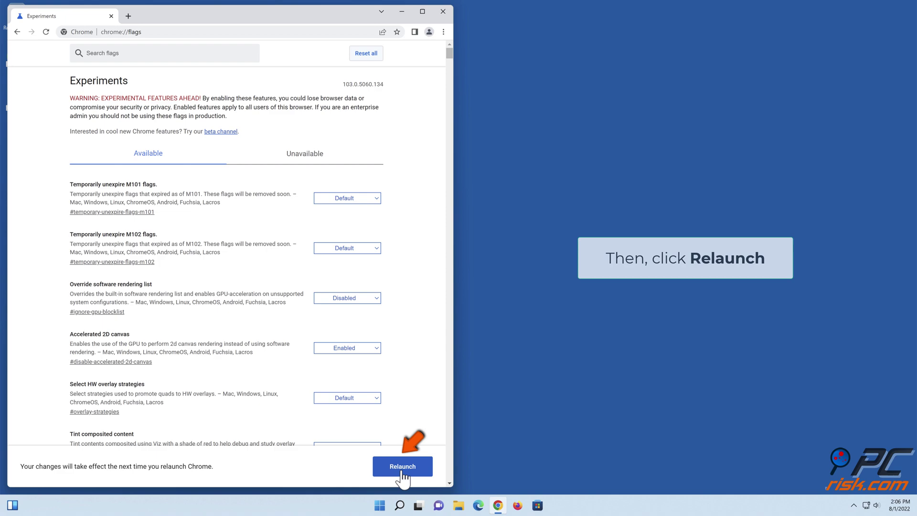
click(402, 471)
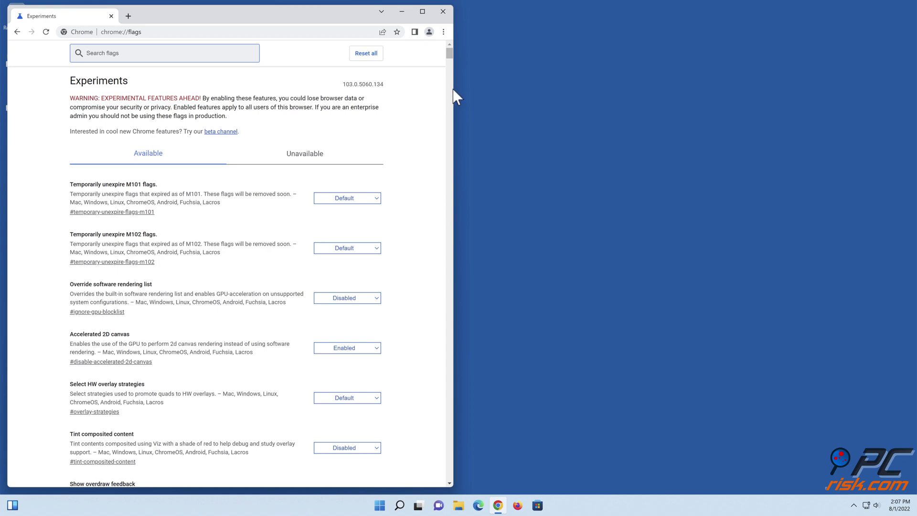
click(442, 12)
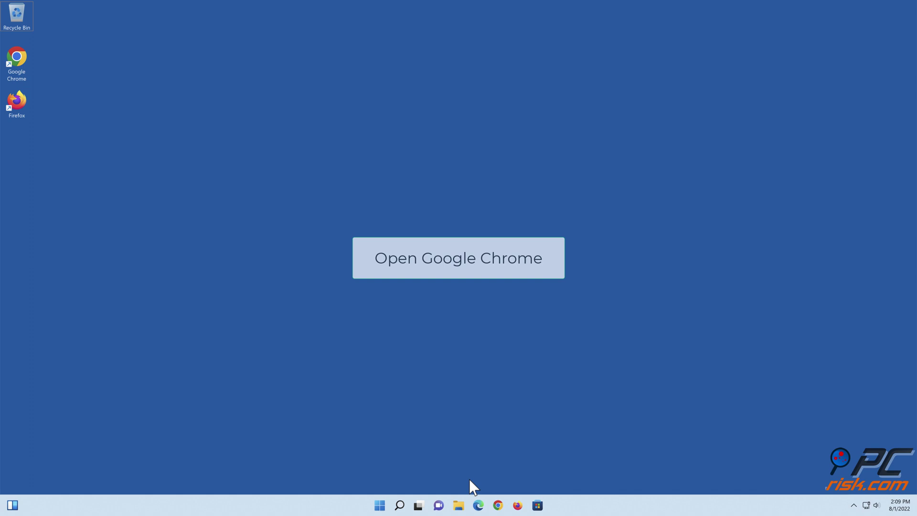
In Settings > Reset and clean up, confirm restoring settings to original defaults.
click(498, 506)
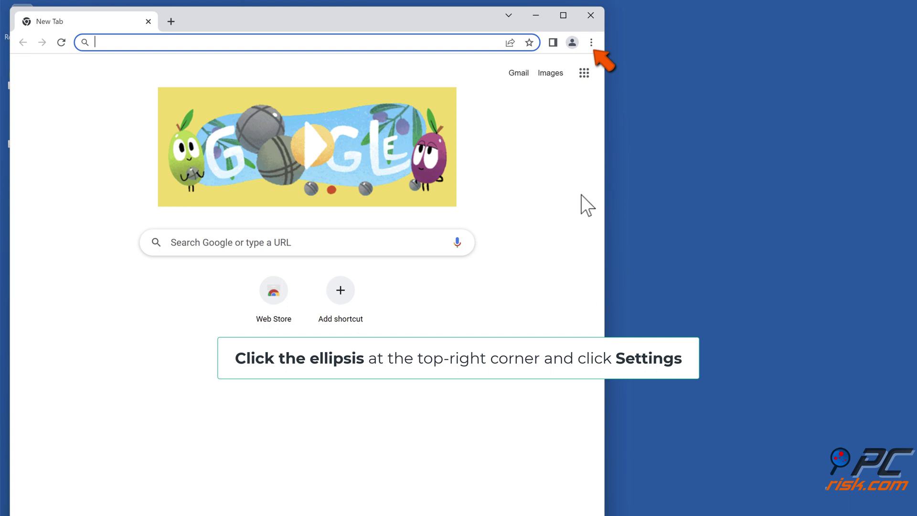
click(591, 43)
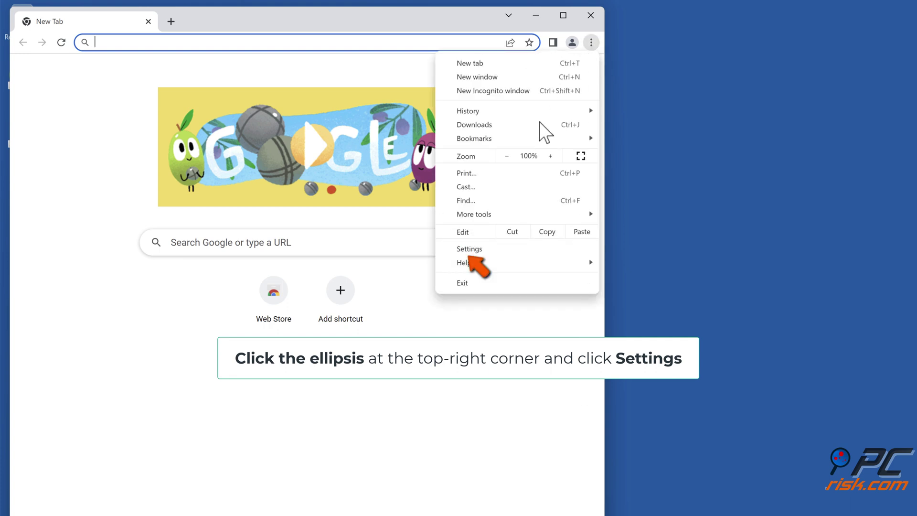
click(470, 251)
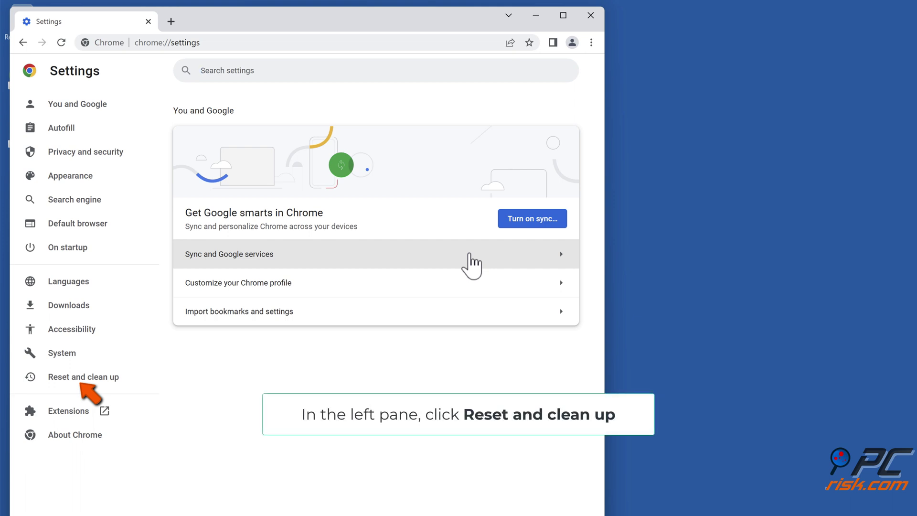
click(74, 382)
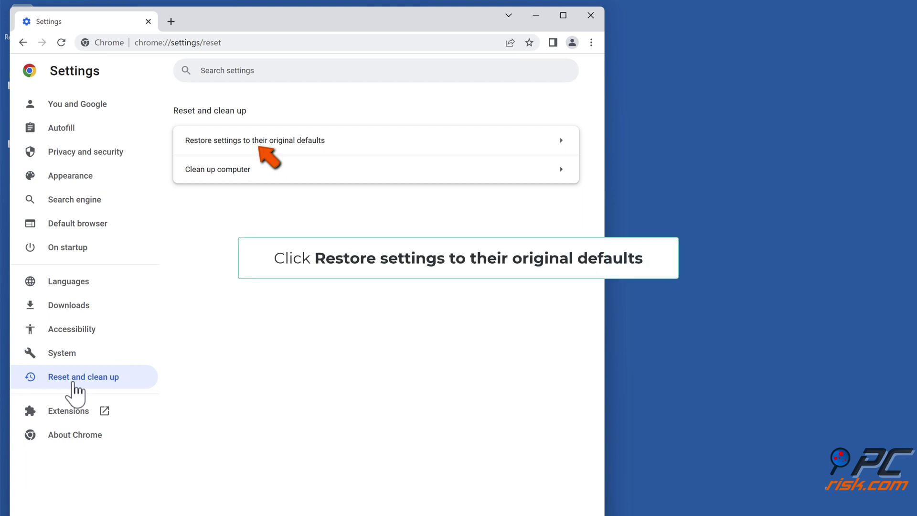
click(365, 141)
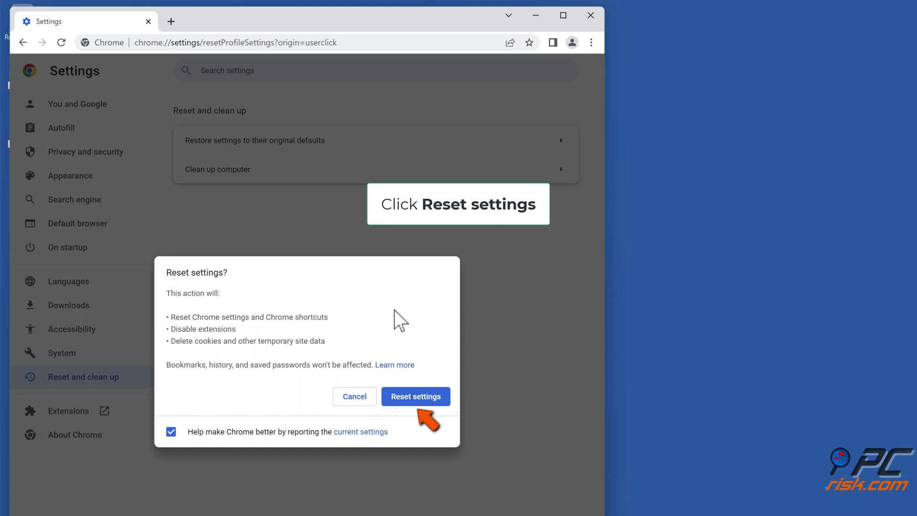
click(414, 399)
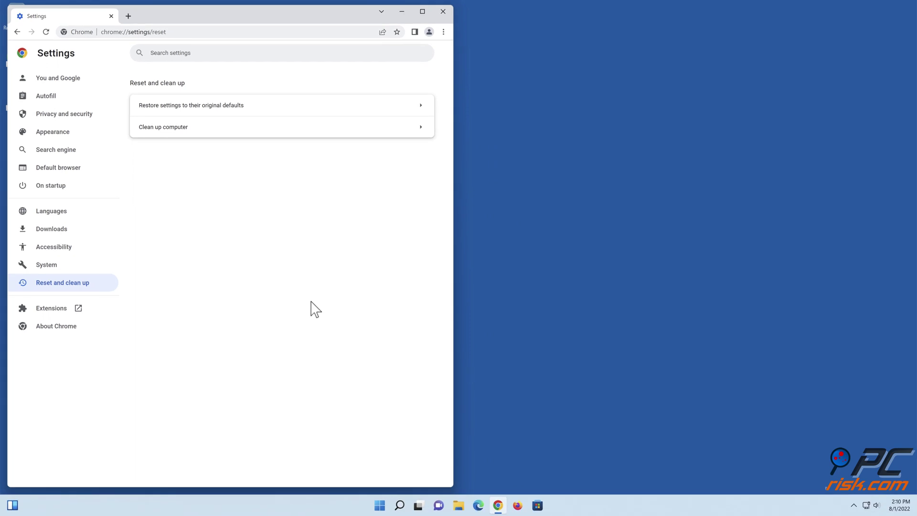
Close the Chrome Settings window.
click(443, 11)
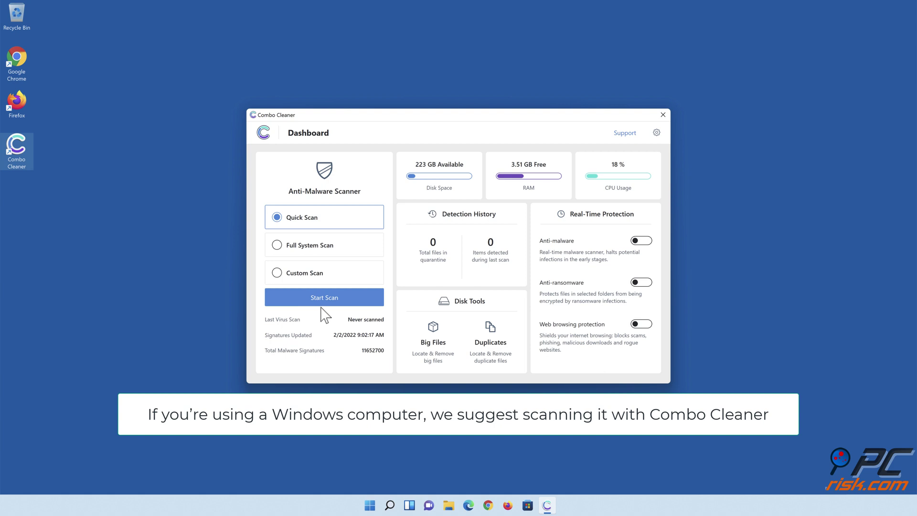
Run a quick scan, quarantine all 323 detected threats, and dismiss the scan summary.
click(324, 302)
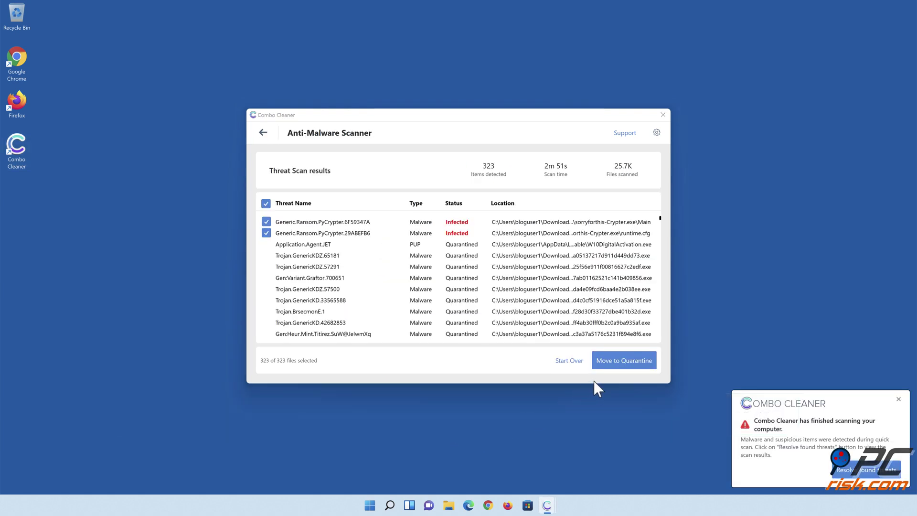
click(621, 365)
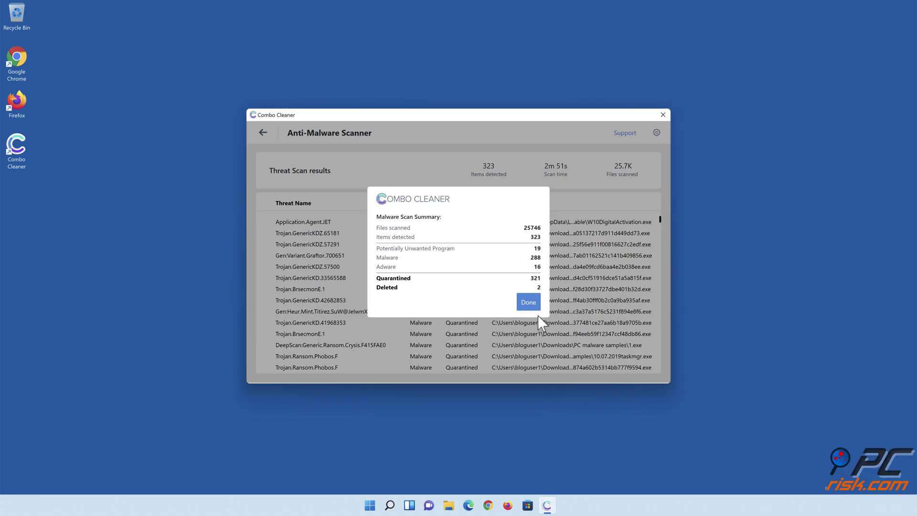
click(527, 307)
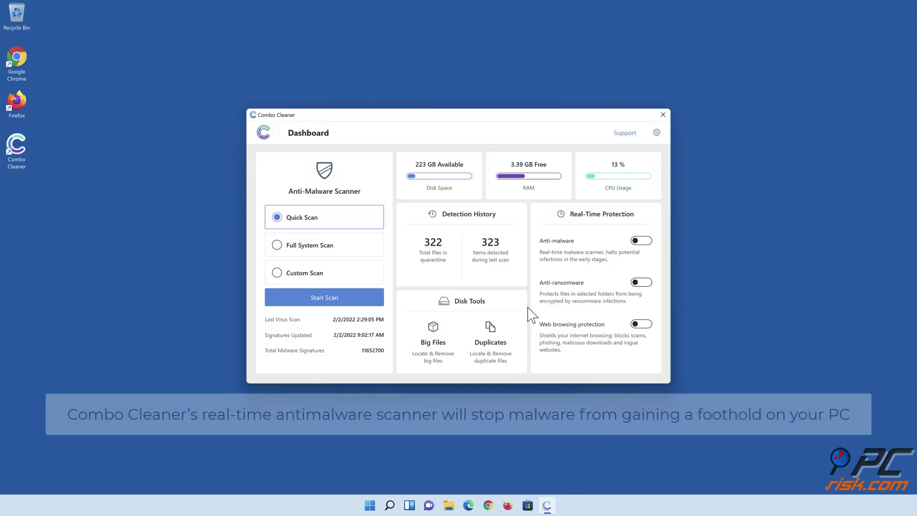
Enable real-time anti-malware and add Libraries > Documents > Documents as a ransomware-protected folder.
click(640, 242)
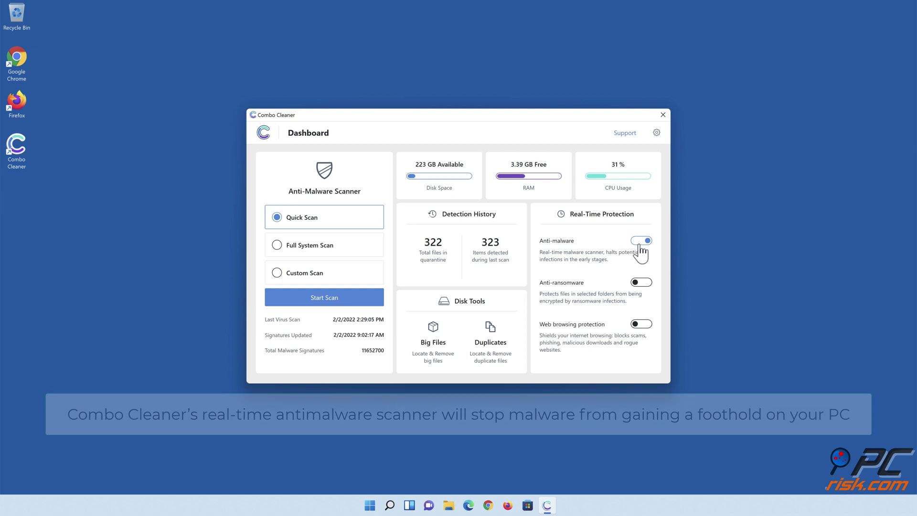
click(640, 282)
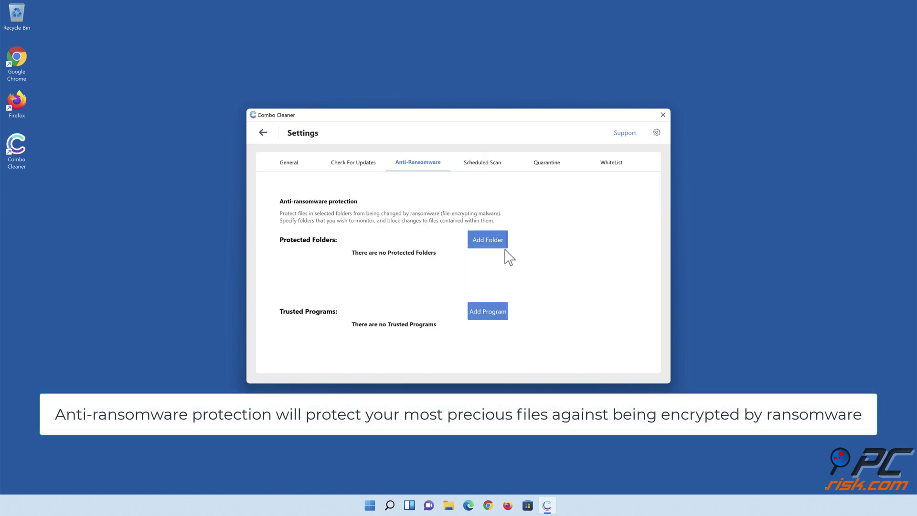
click(489, 245)
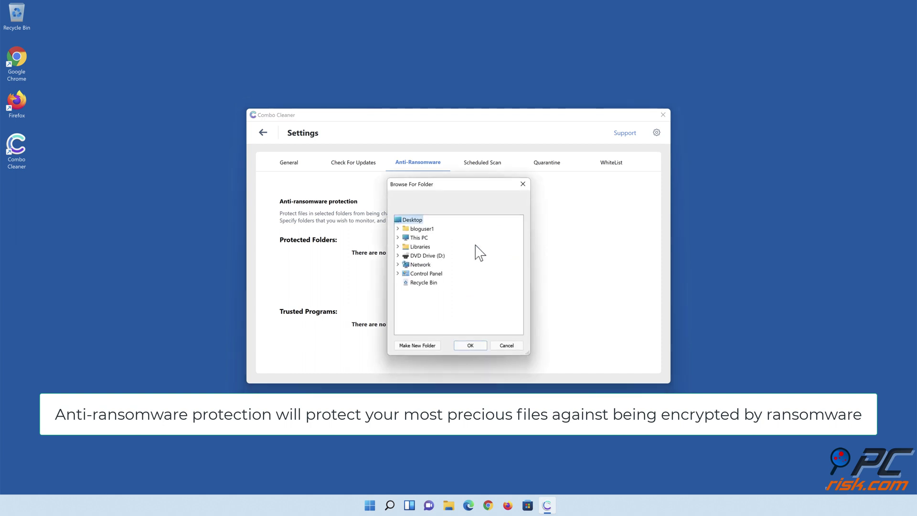
click(397, 246)
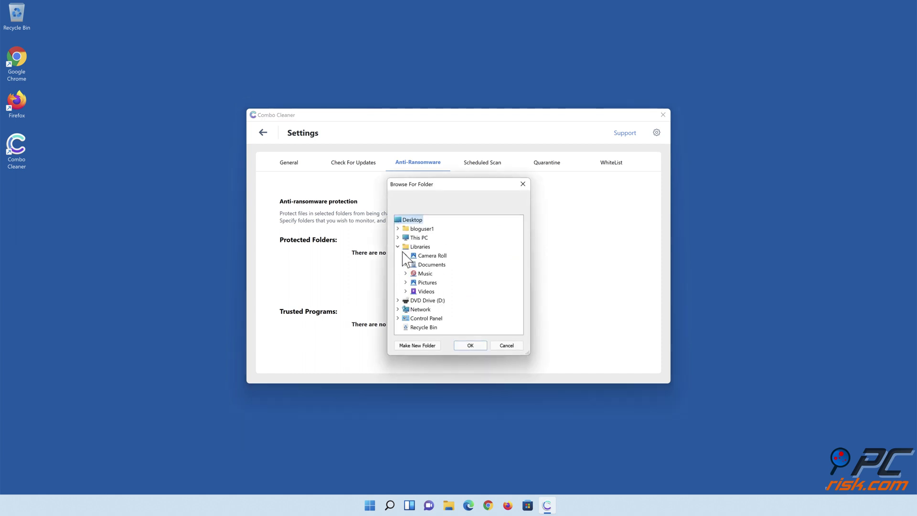
click(406, 264)
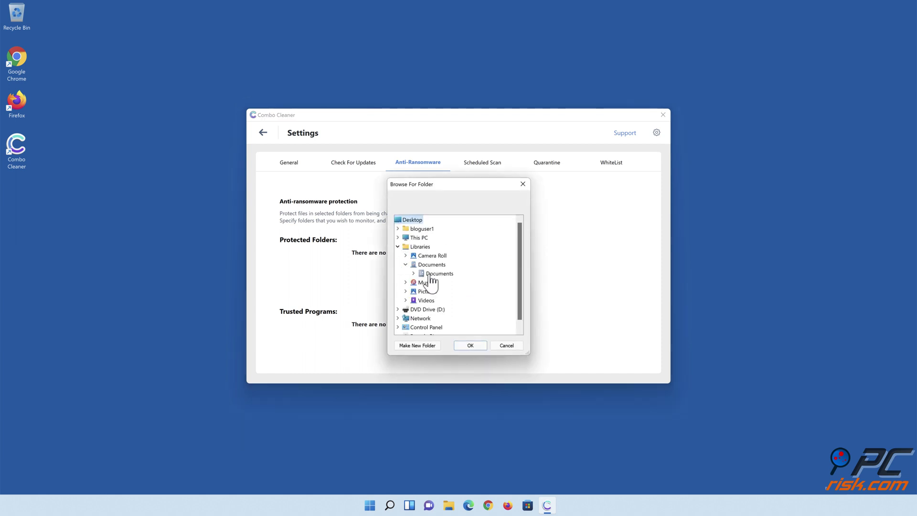
click(432, 274)
click(470, 346)
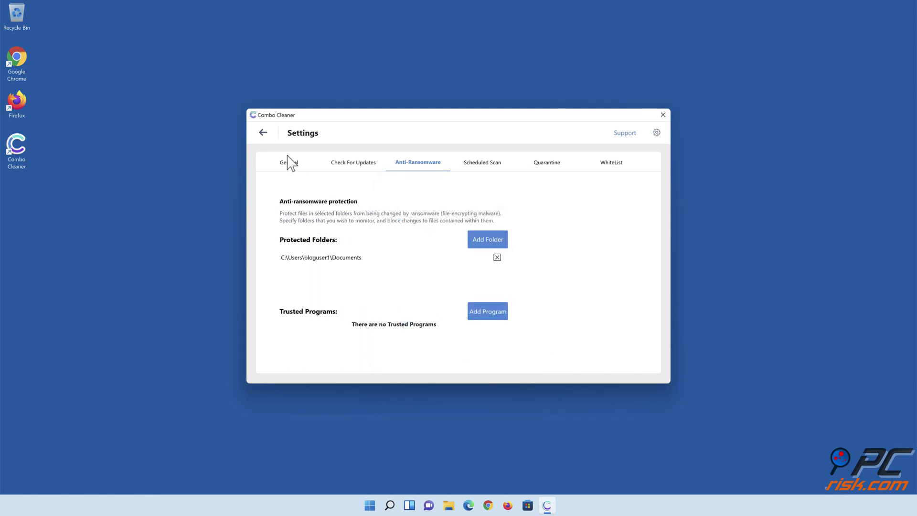
click(264, 134)
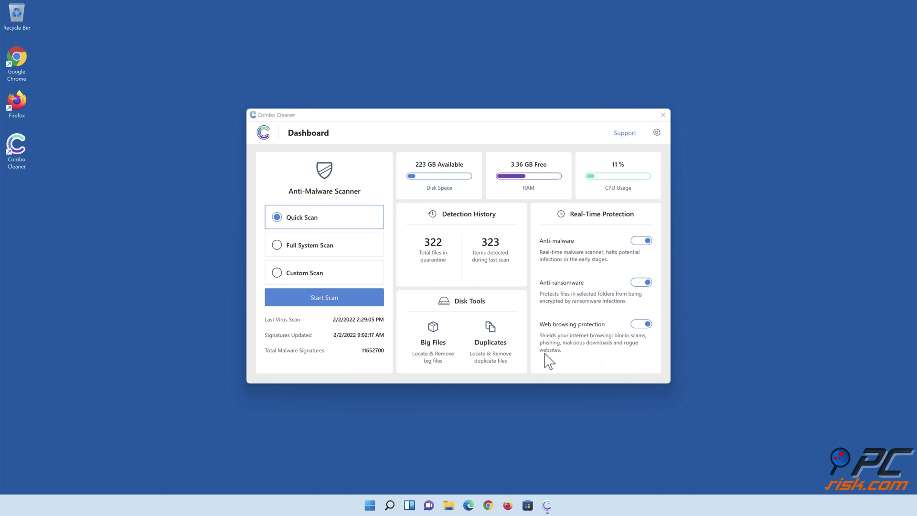
Close the Combo Cleaner window to return to the Windows desktop.
click(663, 115)
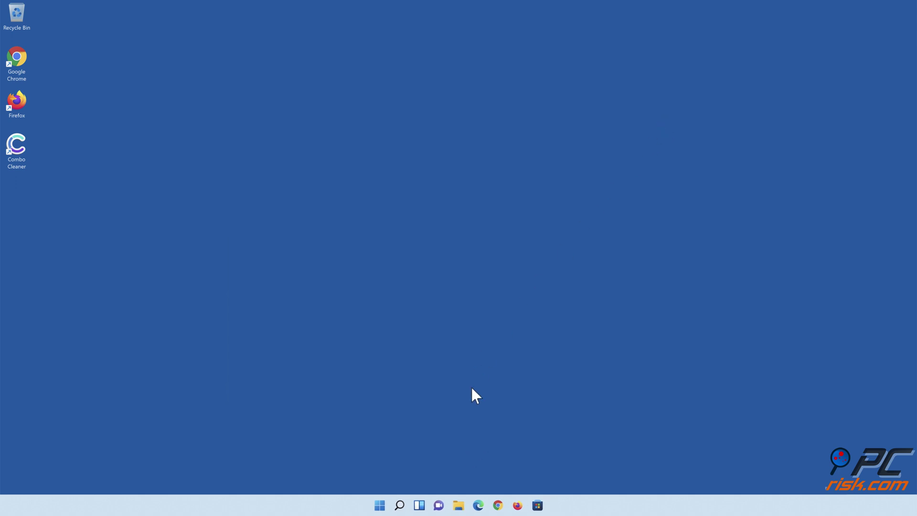